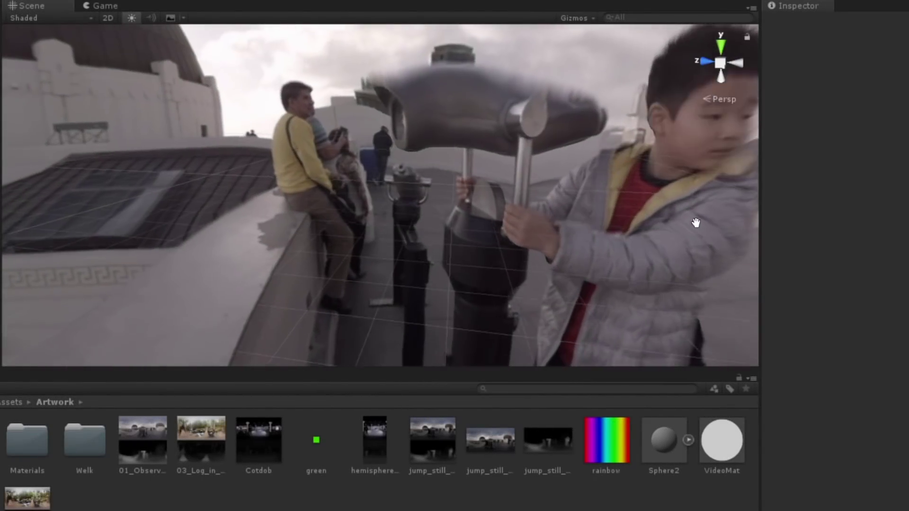
# Examine the displaced 360-degree video sphere from inside and outside, for both the observatory and the forest stream clips
pyautogui.moveTo(695, 222); pyautogui.dragTo(812, 170, button='right')
pyautogui.scroll(-5, 447, 159)
pyautogui.keyDown('alt'); pyautogui.moveTo(446, 159); pyautogui.dragTo(77, 199); pyautogui.keyUp('alt')
pyautogui.scroll(-8, 381, 151)
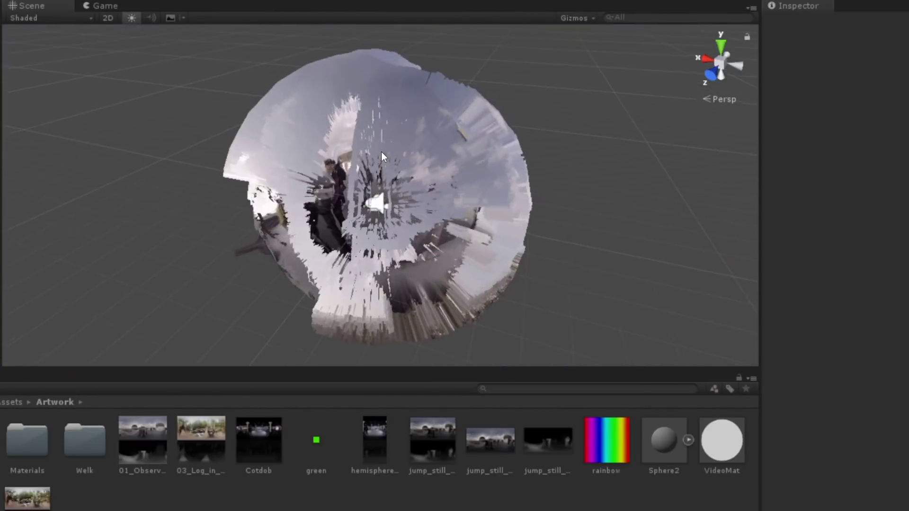
pyautogui.keyDown('alt'); pyautogui.moveTo(429, 162); pyautogui.dragTo(100, 300); pyautogui.keyUp('alt')
pyautogui.scroll(8, 91, 292)
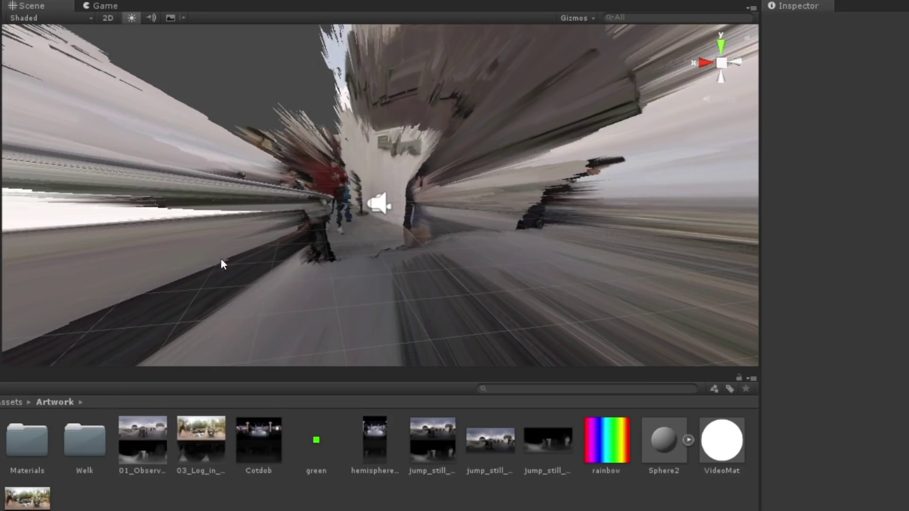
pyautogui.keyDown('alt'); pyautogui.moveTo(223, 262); pyautogui.dragTo(340, 285); pyautogui.keyUp('alt')
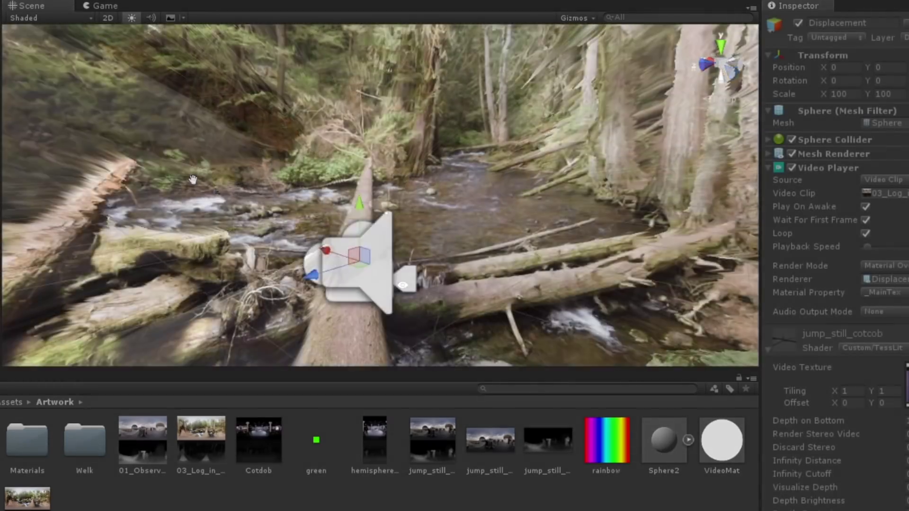
pyautogui.moveTo(231, 168); pyautogui.dragTo(150, 281, button='middle')
pyautogui.keyDown('alt'); pyautogui.moveTo(150, 281); pyautogui.dragTo(343, 233); pyautogui.keyUp('alt')
pyautogui.moveTo(342, 233); pyautogui.dragTo(509, 108, button='middle')
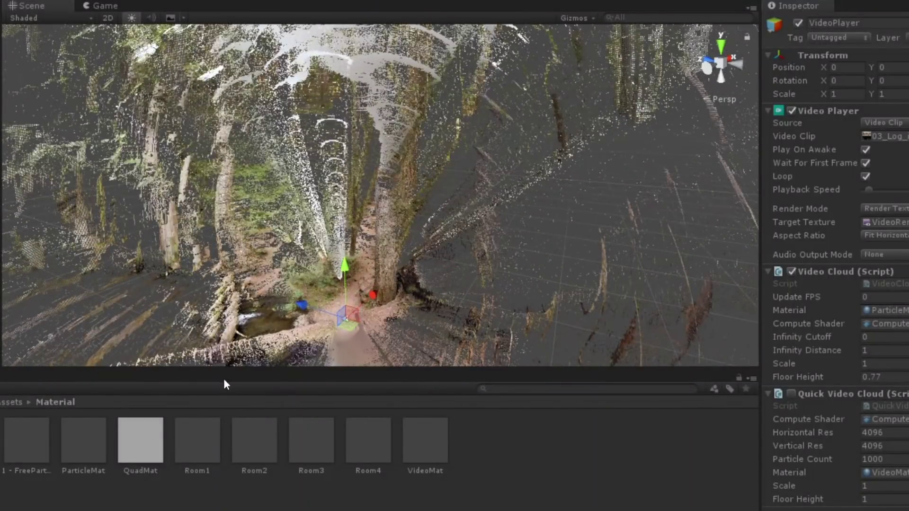
# Show the settings of the render texture targeted by the Video Player and enlarge its preview
pyautogui.click(881, 222)
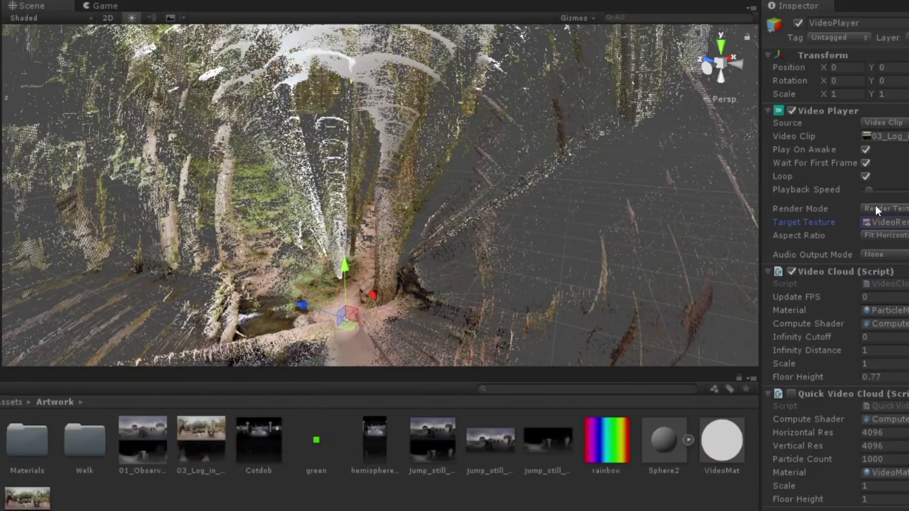
pyautogui.click(27, 497)
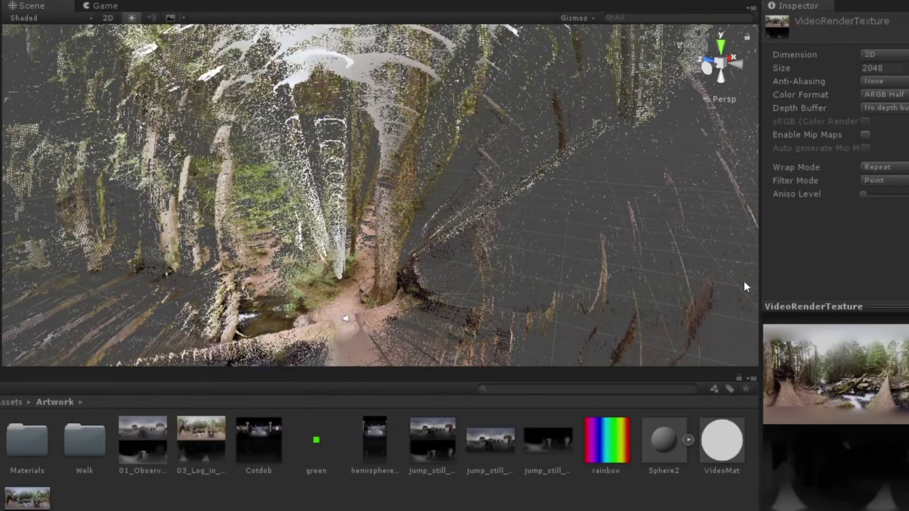
pyautogui.moveTo(797, 277); pyautogui.dragTo(808, 260)
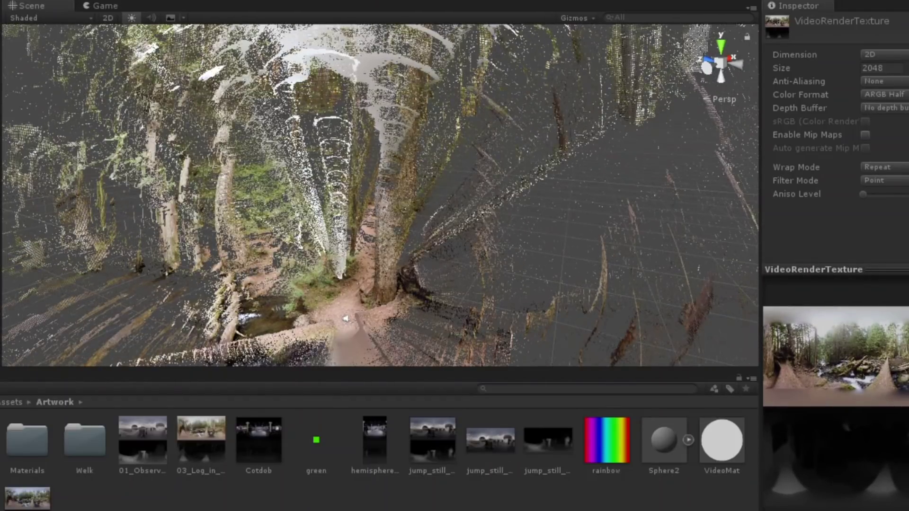
# Inspect the forest video point cloud from several angles and distances in the scene, including its appearance in the Game view
pyautogui.moveTo(355, 220); pyautogui.dragTo(342, 221, button='middle')
pyautogui.moveTo(343, 221); pyautogui.dragTo(220, 77, button='right')
pyautogui.scroll(3, 215, 75)
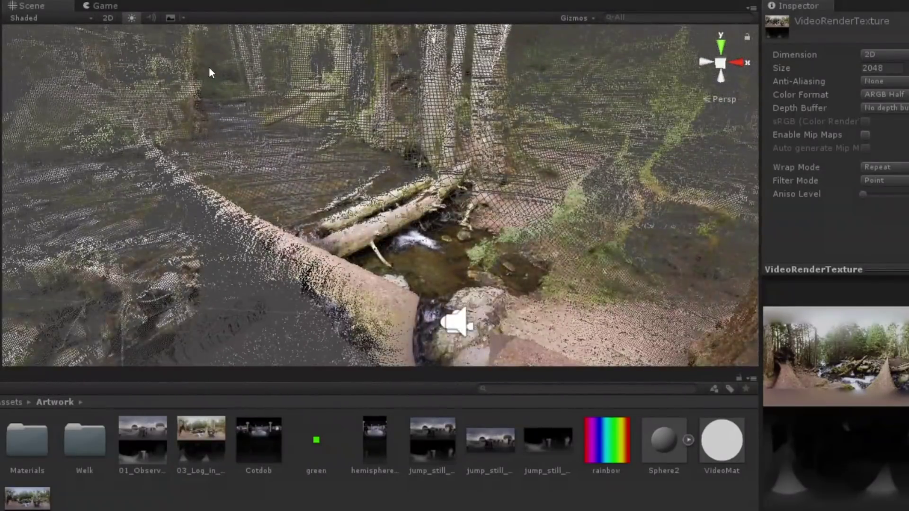
pyautogui.moveTo(416, 163); pyautogui.dragTo(286, 83, button='right')
pyautogui.scroll(4, 293, 88)
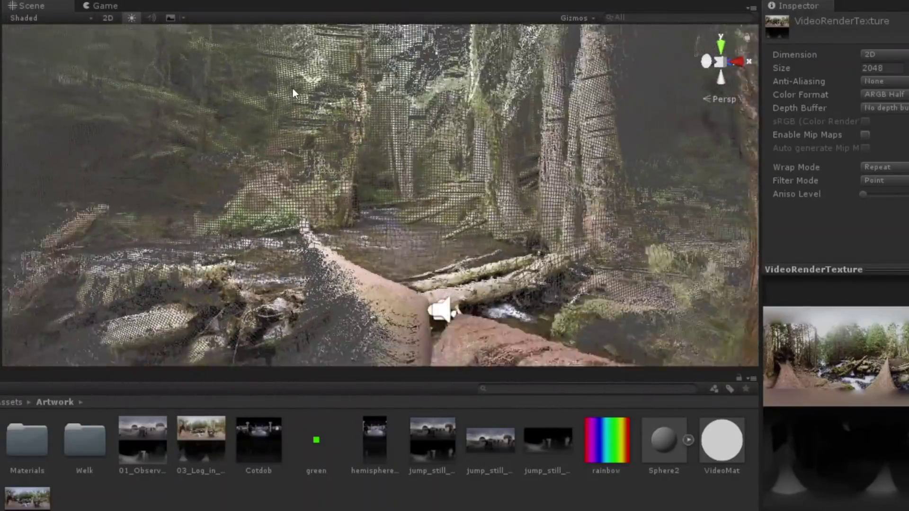
pyautogui.scroll(8, 292, 89)
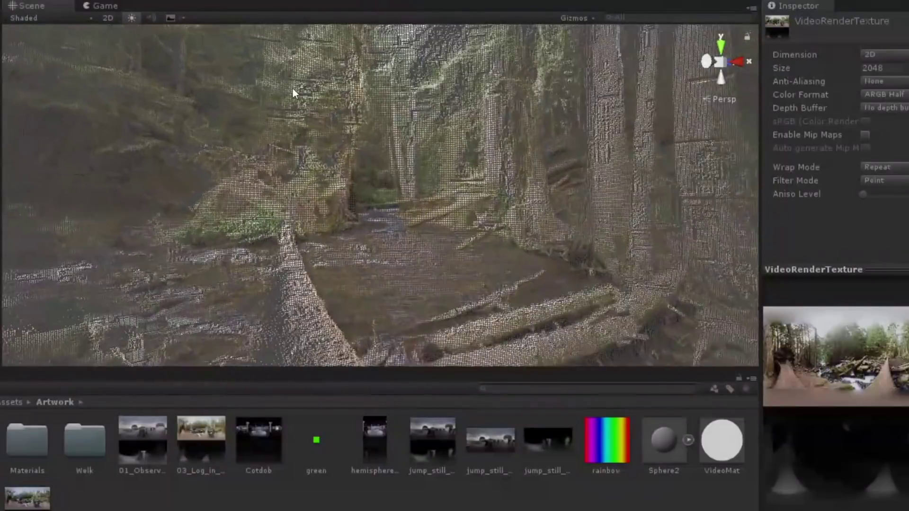
pyautogui.scroll(8, 292, 89)
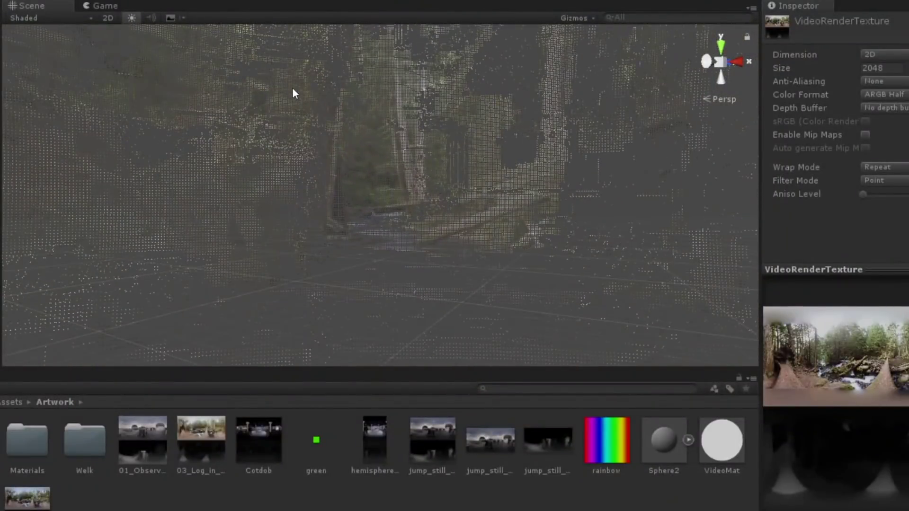
pyautogui.scroll(6, 293, 93)
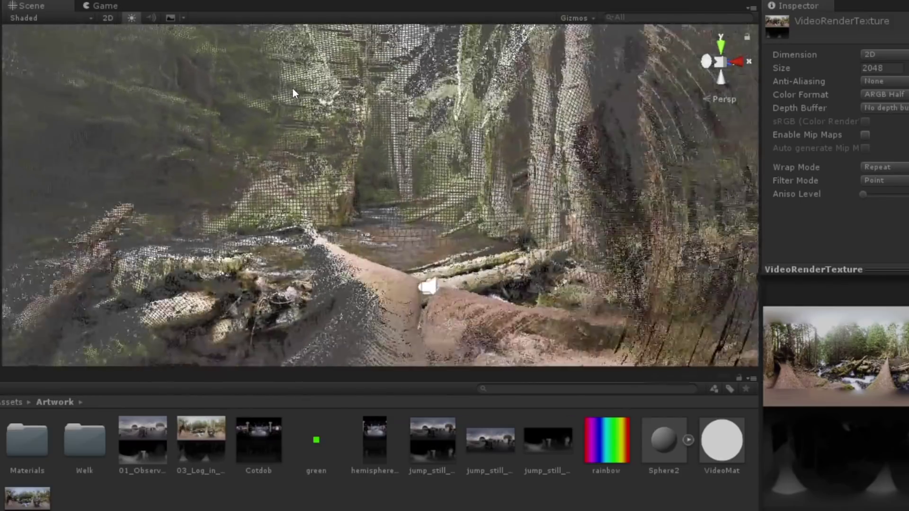
pyautogui.moveTo(293, 93); pyautogui.dragTo(164, 179, button='right')
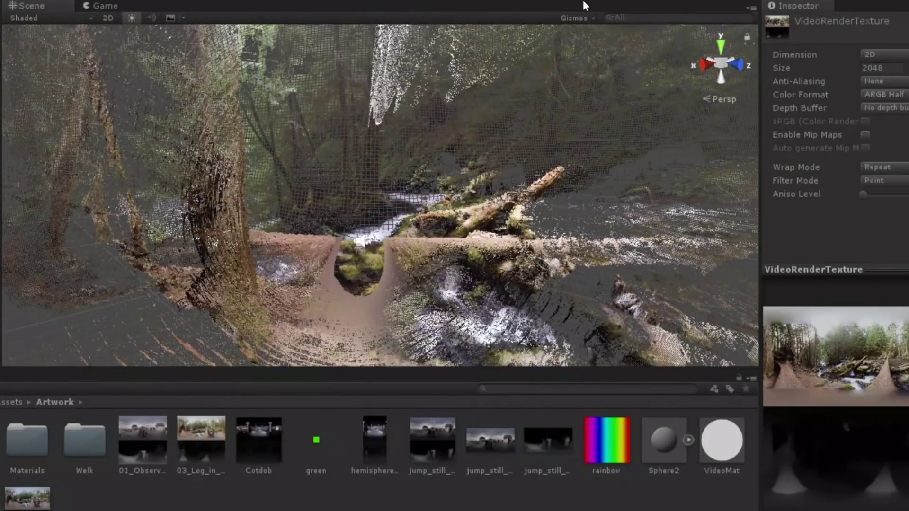
pyautogui.hotkey('ctrl', '2')
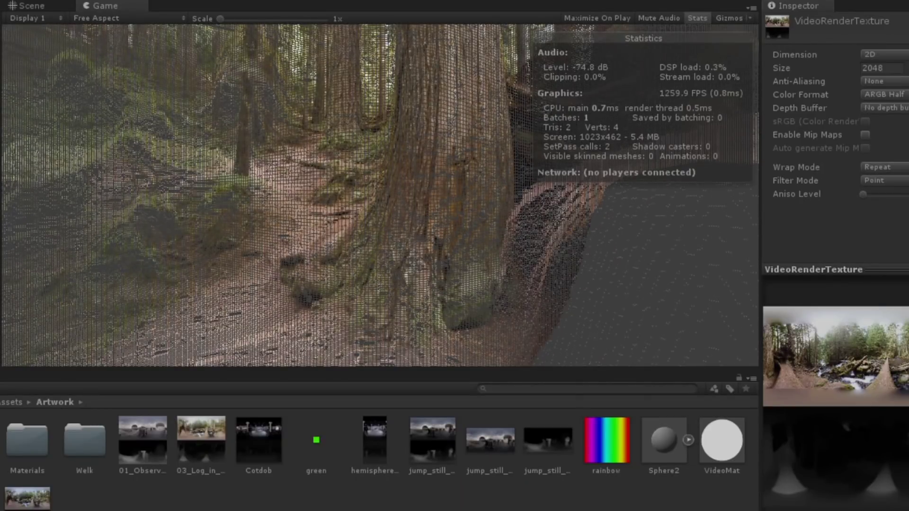
# Return to the Scene view and set the size of VideoRenderTexture to 4096
pyautogui.hotkey('ctrl', '1')
pyautogui.click(881, 68)
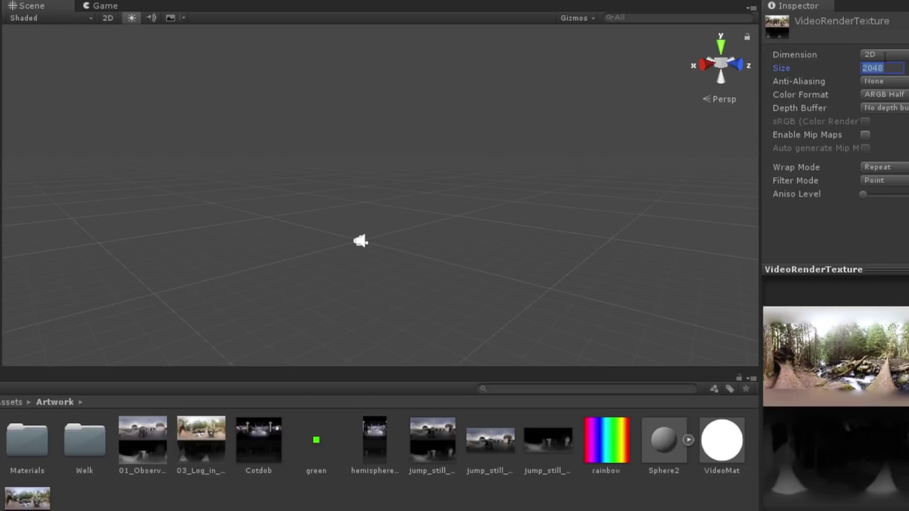
pyautogui.write('4096')
pyautogui.press('Return')
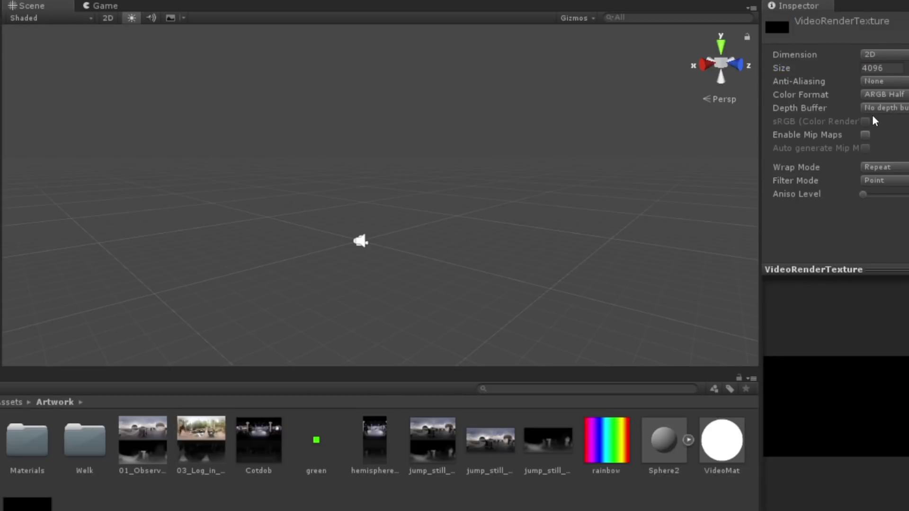
pyautogui.press('Tab')
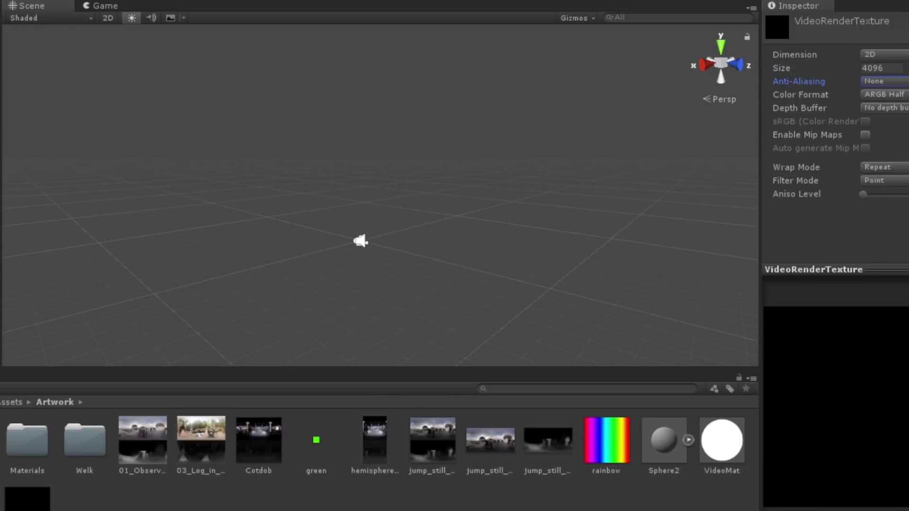
# Select the VideoPlayer object, play the scene, and inspect the forest point cloud in the Game and Scene views
pyautogui.click(360, 240)
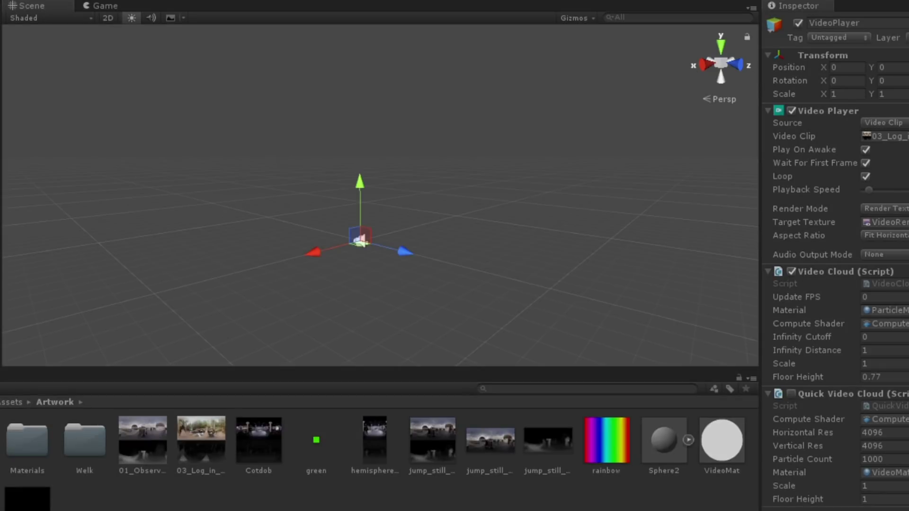
pyautogui.hotkey('ctrl', 'p')
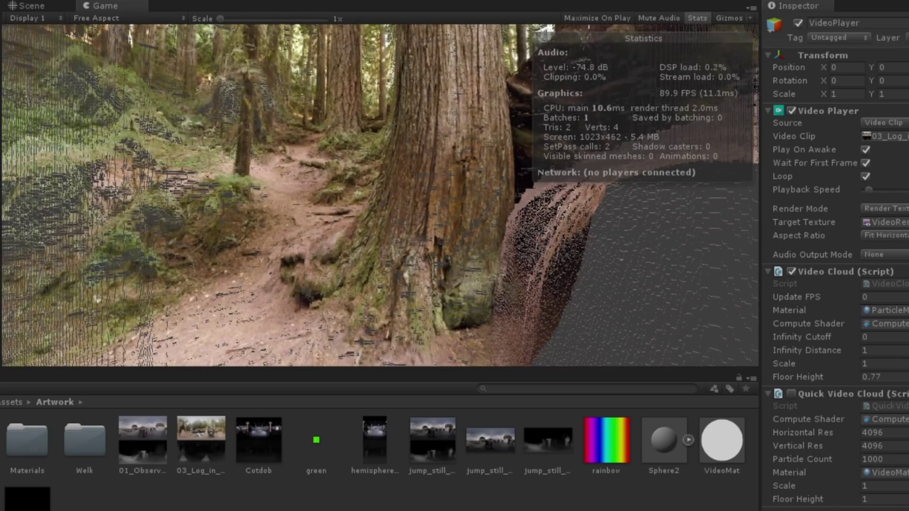
pyautogui.hotkey('ctrl', '1')
pyautogui.keyDown('alt'); pyautogui.moveTo(325, 86); pyautogui.dragTo(342, 149); pyautogui.keyUp('alt')
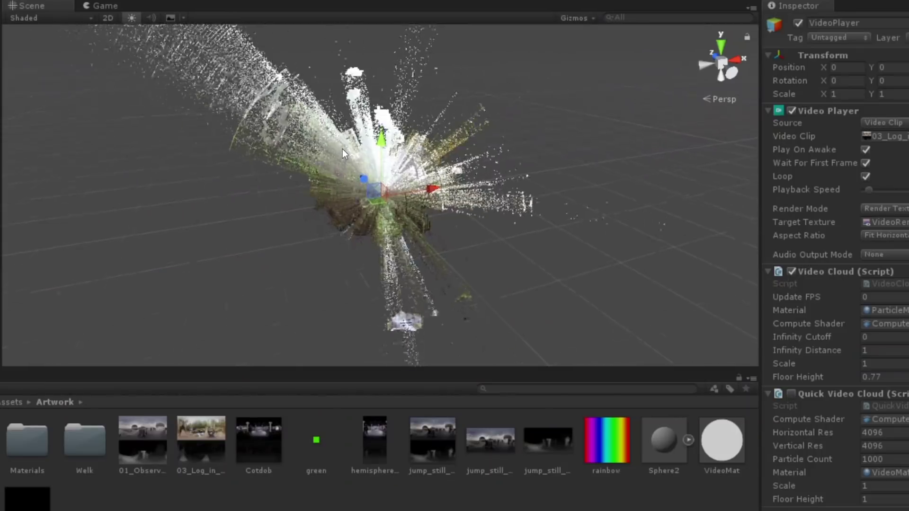
pyautogui.scroll(5, 342, 149)
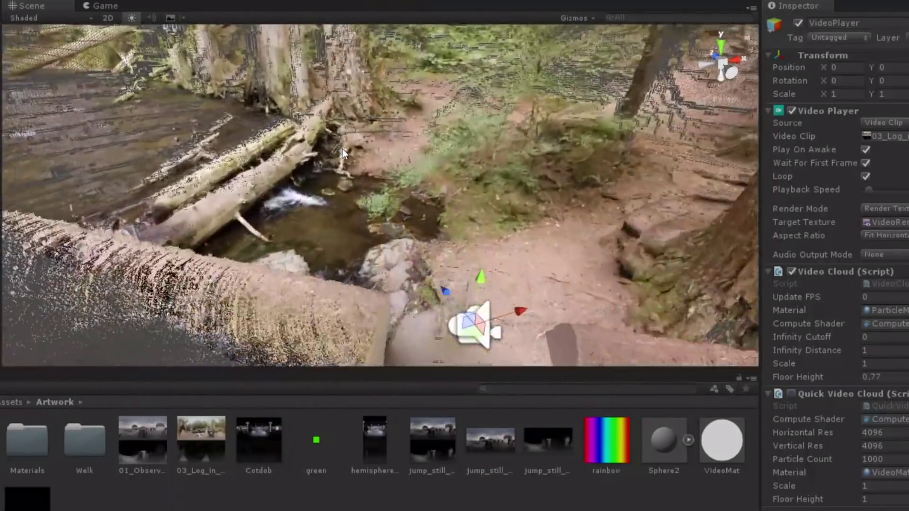
pyautogui.moveTo(342, 149); pyautogui.dragTo(461, 169, button='right')
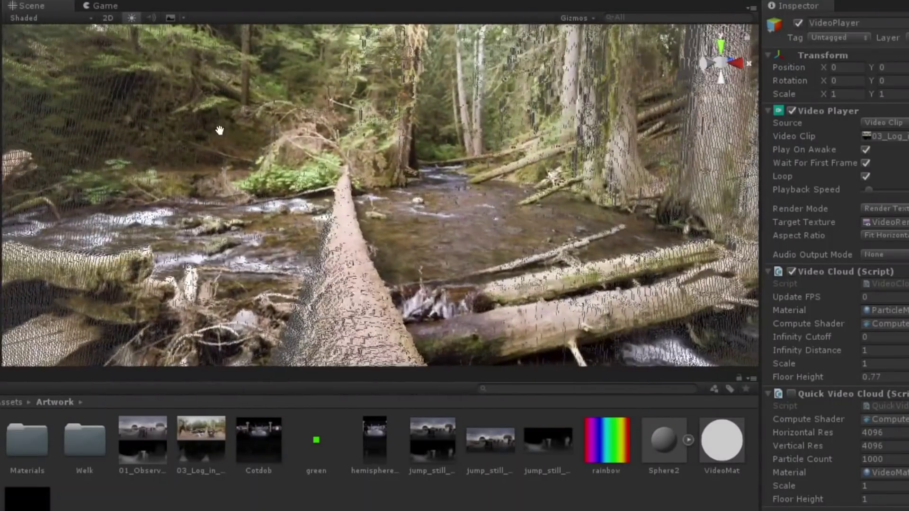
pyautogui.moveTo(603, 170); pyautogui.dragTo(278, 197, button='right')
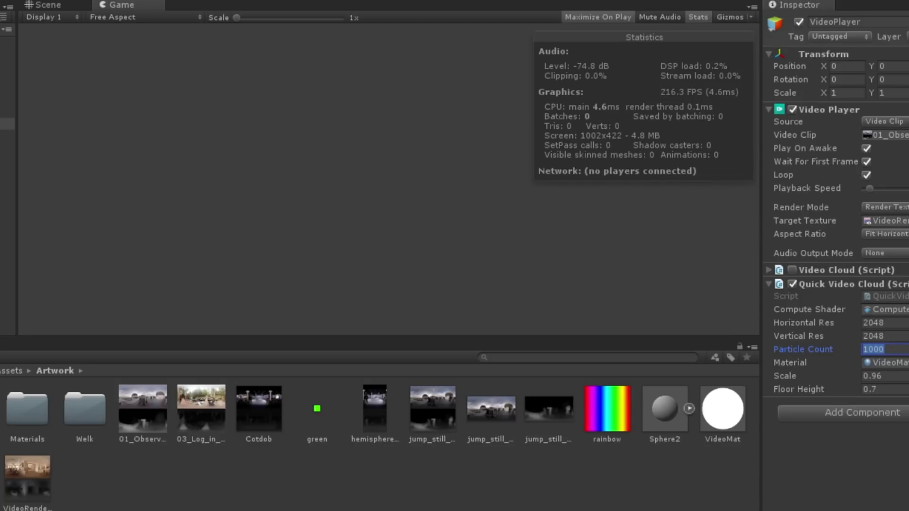
# Set the Quick Video Cloud's horizontal and vertical resolution to 4096 and play the scene
pyautogui.press('Return')
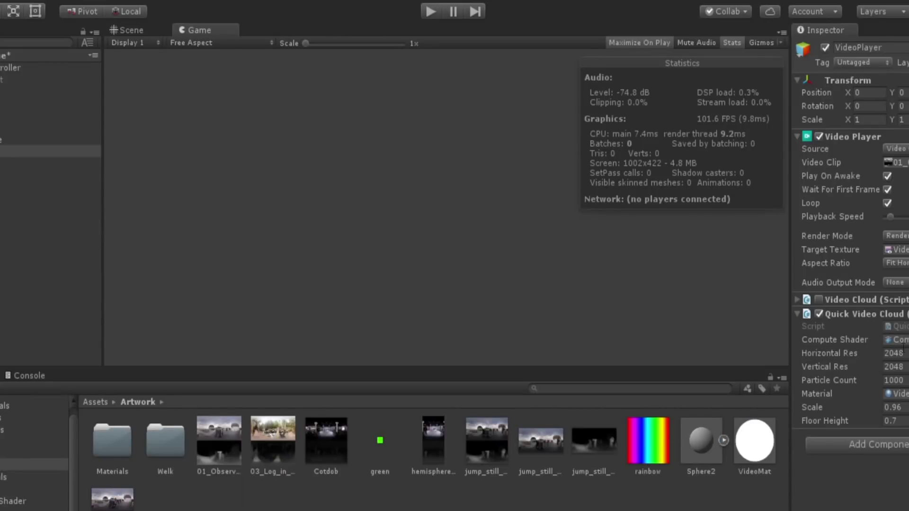
pyautogui.click(902, 351)
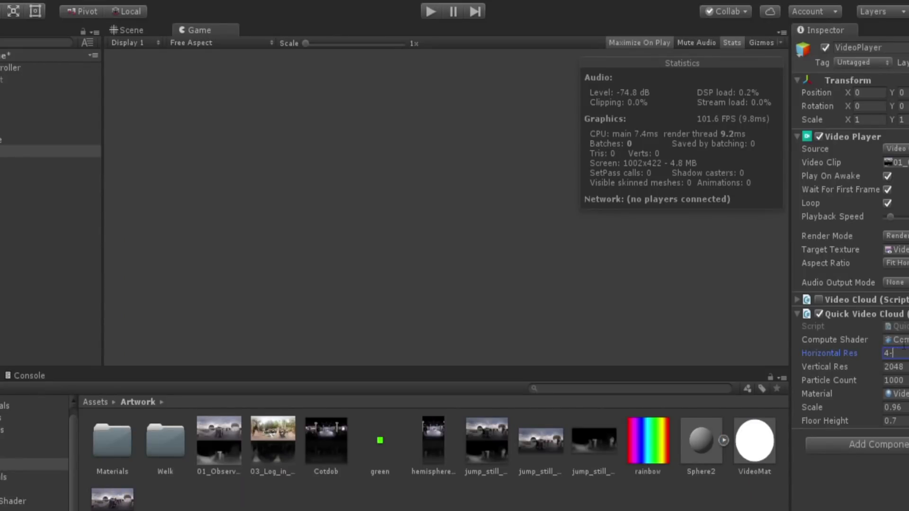
pyautogui.write('4096')
pyautogui.press('Tab')
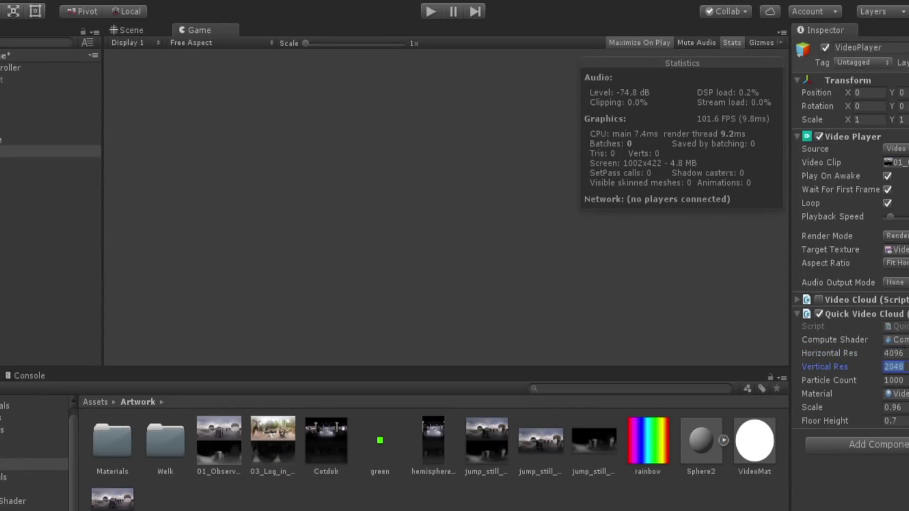
pyautogui.write('096')
pyautogui.press('Tab')
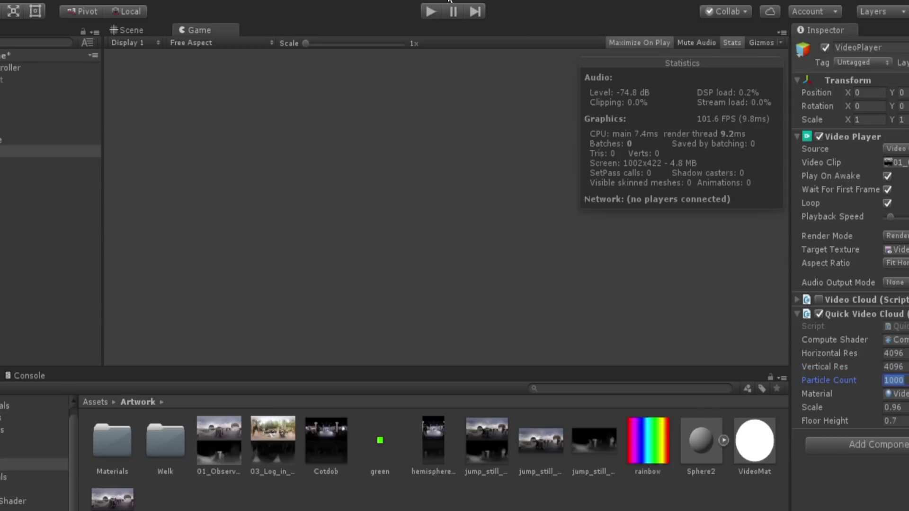
pyautogui.click(425, 2)
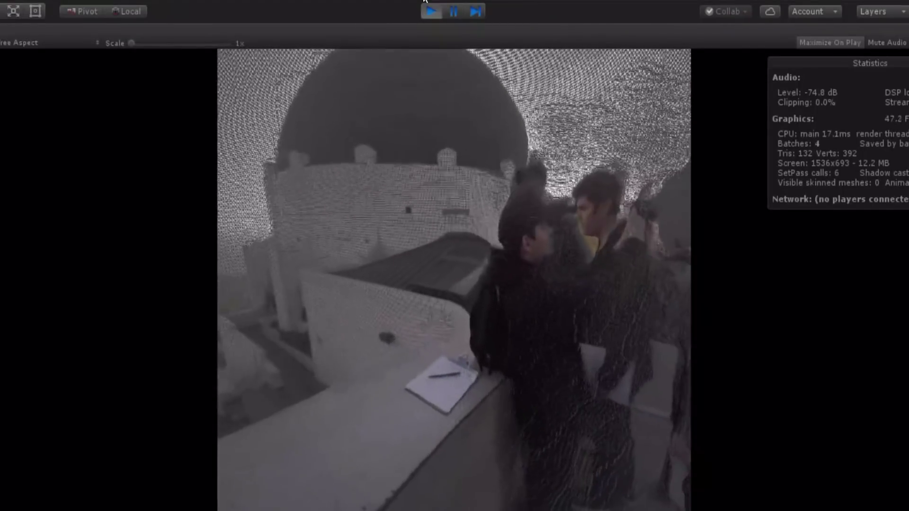
# Stop playback and set the Quick Video Cloud's horizontal and vertical resolution to 2048
pyautogui.click(430, 10)
pyautogui.click(893, 354)
pyautogui.write('204')
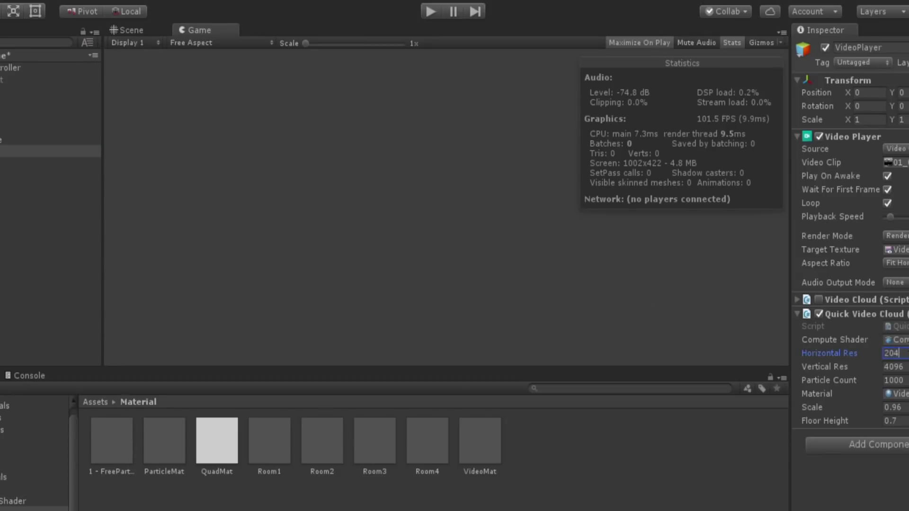
pyautogui.write('8')
pyautogui.press('Tab')
pyautogui.write('20')
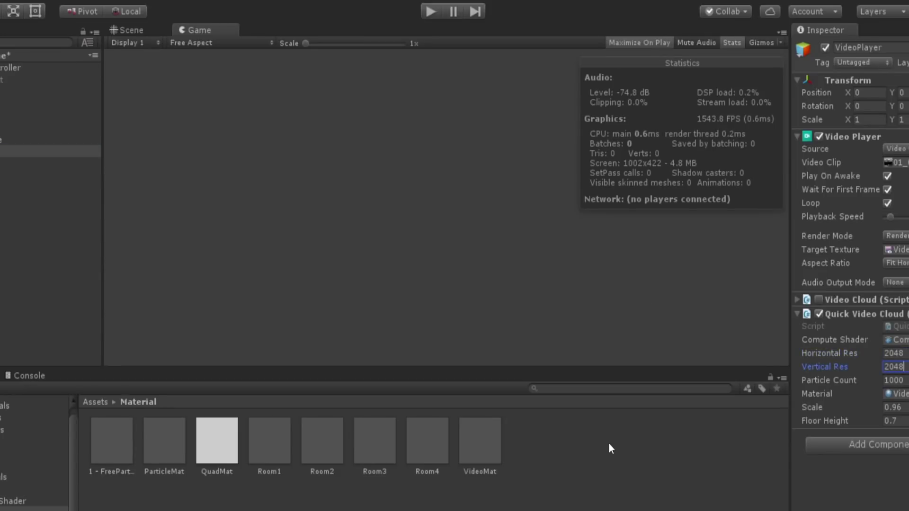
# Widen the material settings area, reduce the Size property of the VideoMat material, and play the scene
pyautogui.click(475, 439)
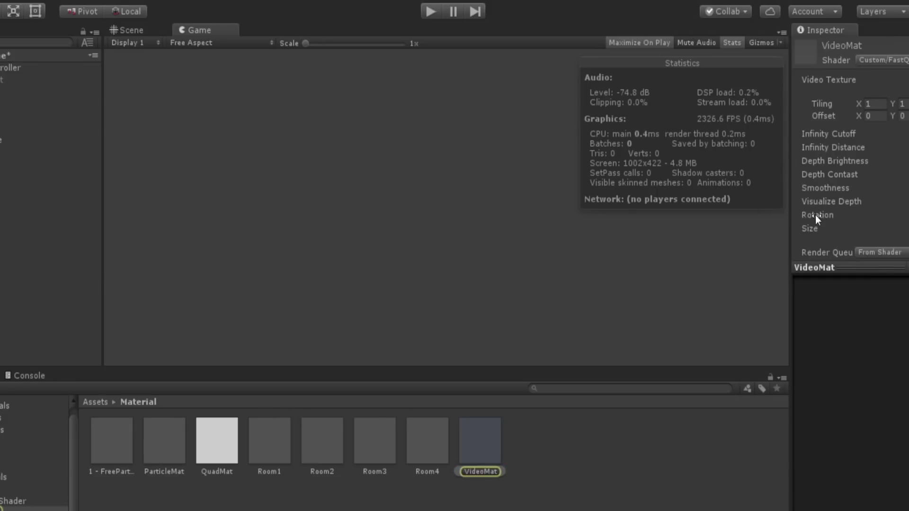
pyautogui.moveTo(795, 231); pyautogui.dragTo(765, 241)
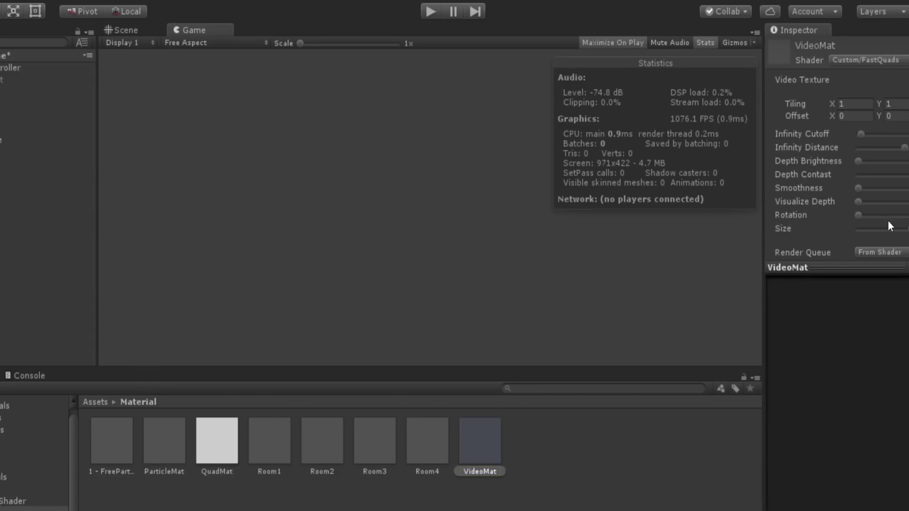
pyautogui.moveTo(889, 228); pyautogui.dragTo(870, 212)
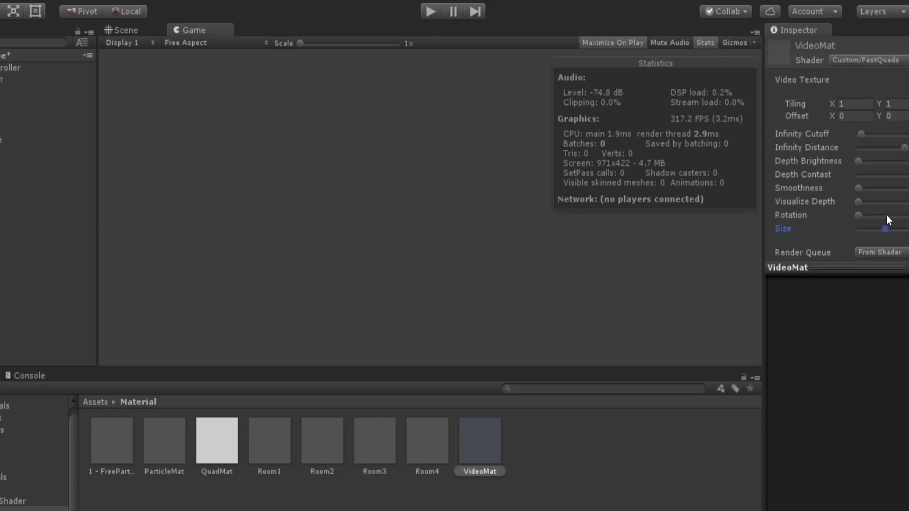
pyautogui.click(430, 11)
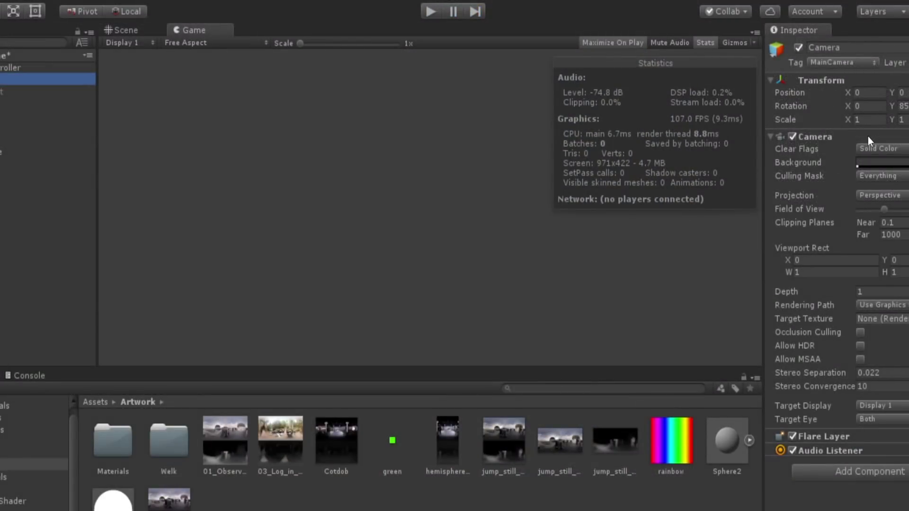
# Set the main camera's Clear Flags to Depth only
pyautogui.click(880, 148)
pyautogui.click(887, 182)
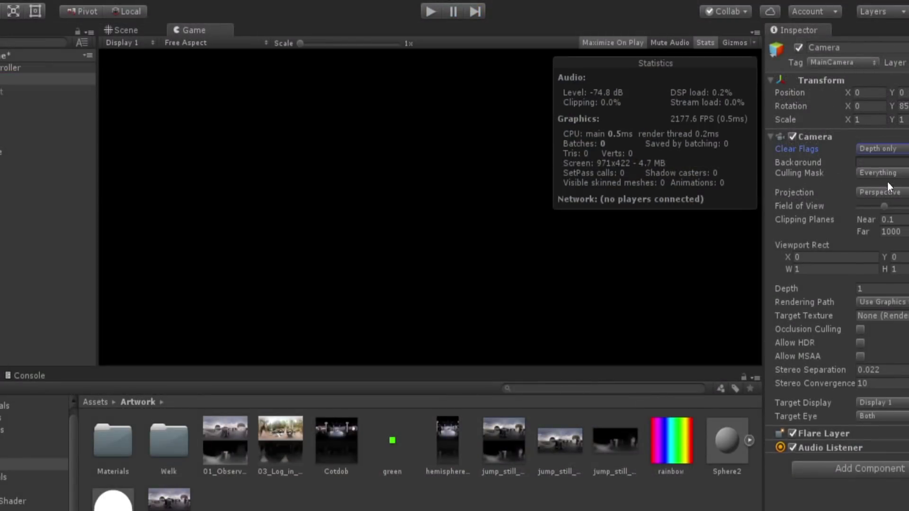
# Increase the Size of the VideoMat material and set the main camera's Clear Flags to Skybox, replaying the scene after each change
pyautogui.click(431, 2)
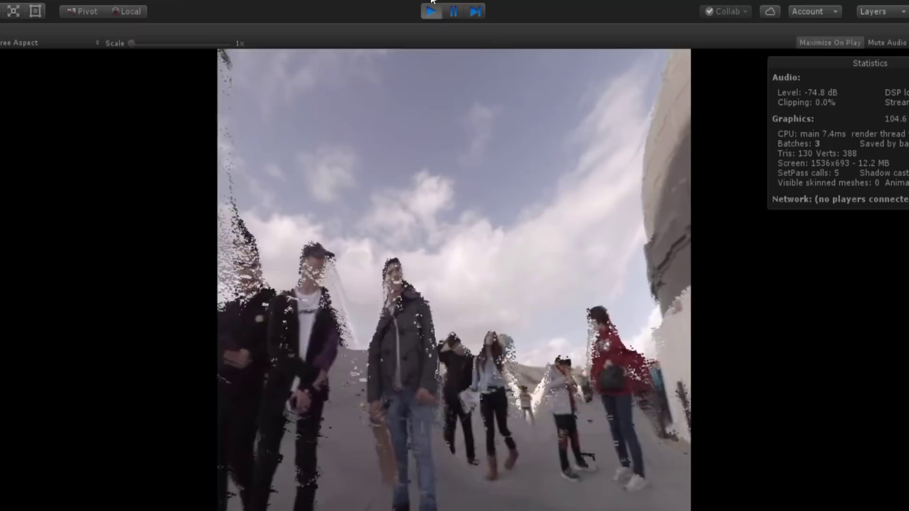
pyautogui.click(431, 5)
pyautogui.moveTo(883, 228); pyautogui.dragTo(895, 218)
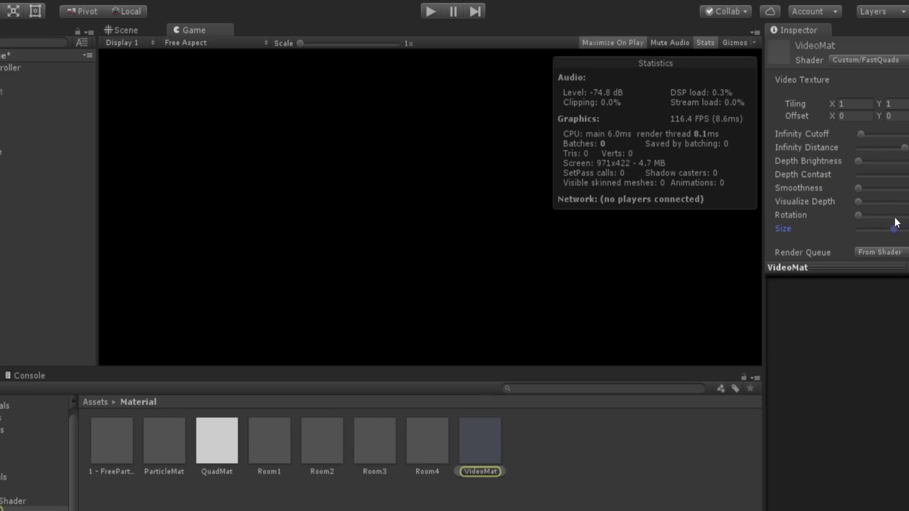
pyautogui.click(430, 9)
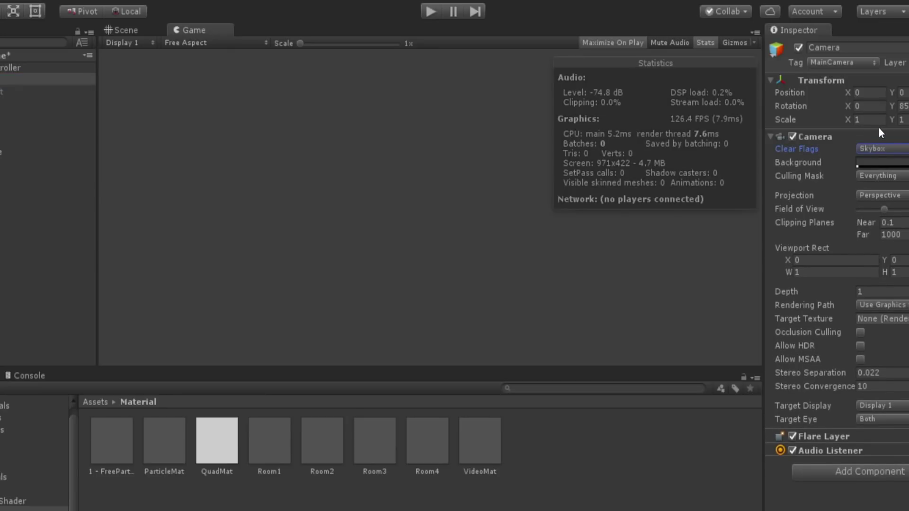
pyautogui.click(430, 11)
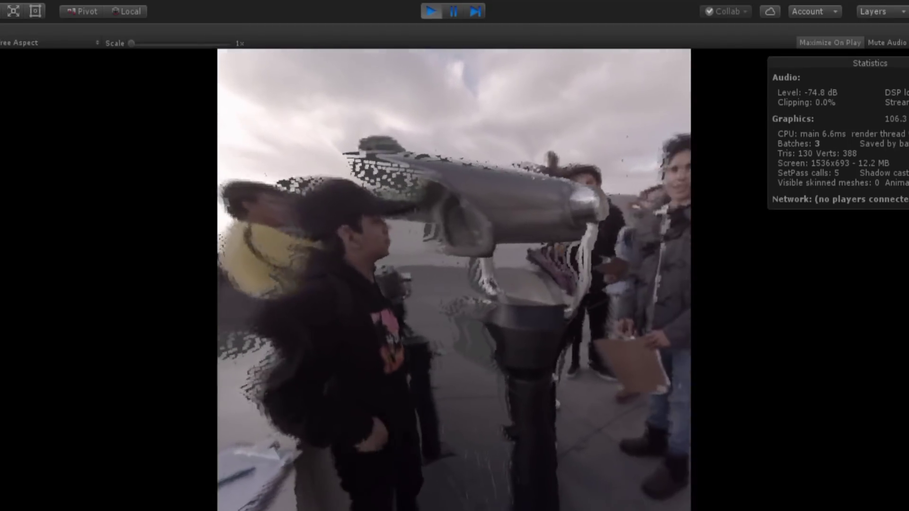
# Set the Quick Video Cloud's horizontal and vertical resolution to 4096 and tune VideoMat to a smaller Size, replaying the scene to compare
pyautogui.hotkey('ctrl', 'p')
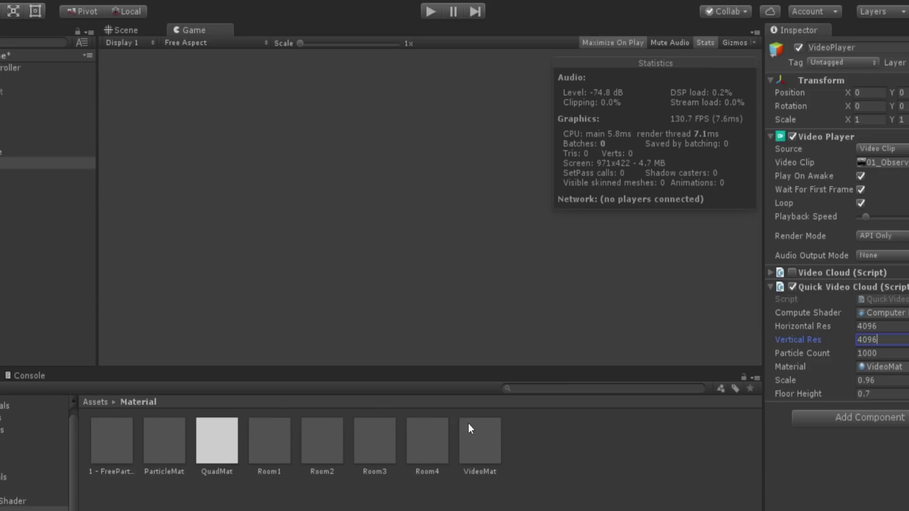
pyautogui.click(468, 424)
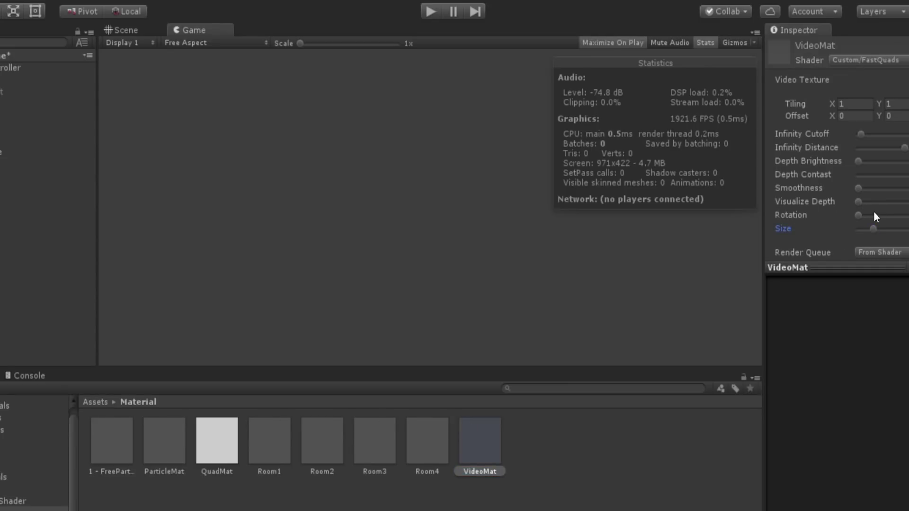
pyautogui.click(428, 1)
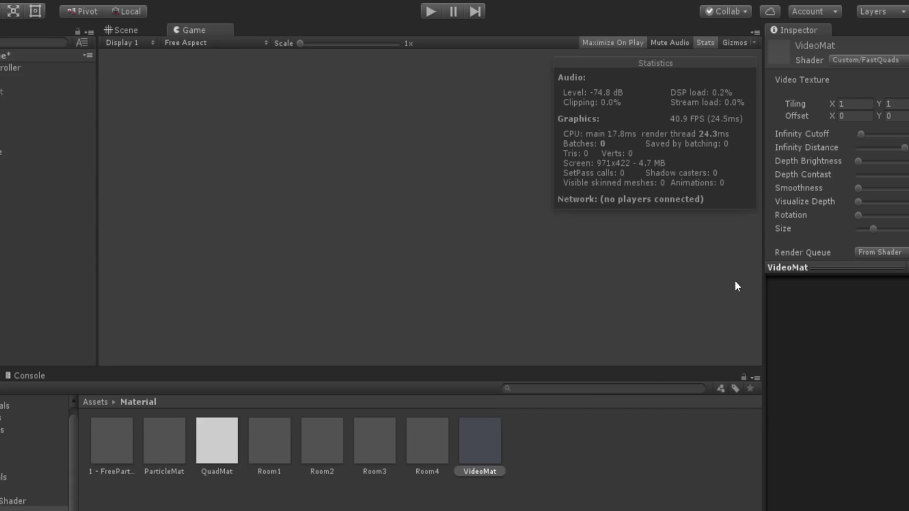
pyautogui.click(892, 229)
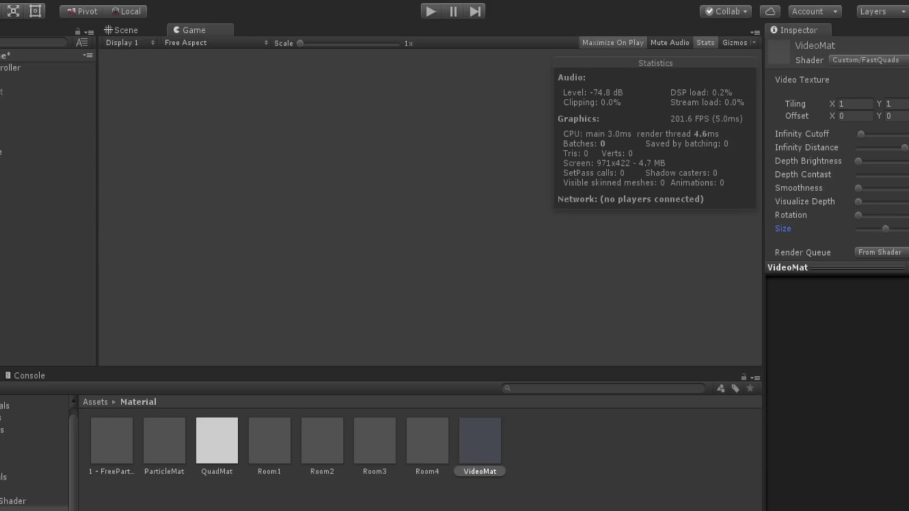
pyautogui.click(440, 2)
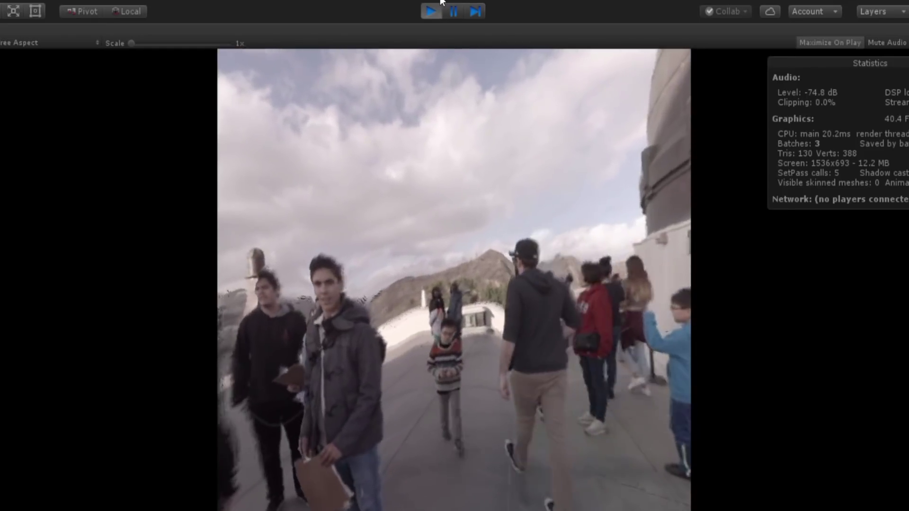
# Stop playback, assign the 03_Log_in video as the VideoPlayer's Video Clip, and play the scene
pyautogui.click(431, 11)
pyautogui.click(281, 425)
pyautogui.moveTo(281, 425); pyautogui.dragTo(861, 219)
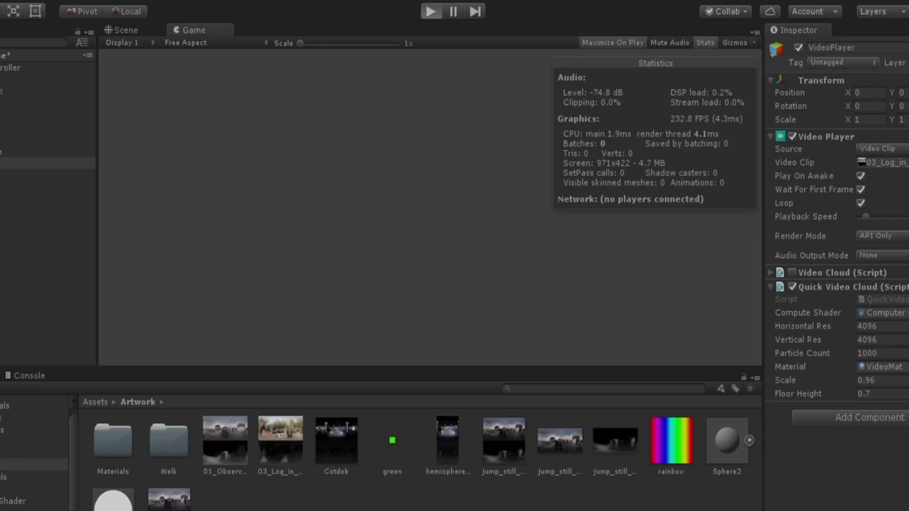
pyautogui.click(431, 11)
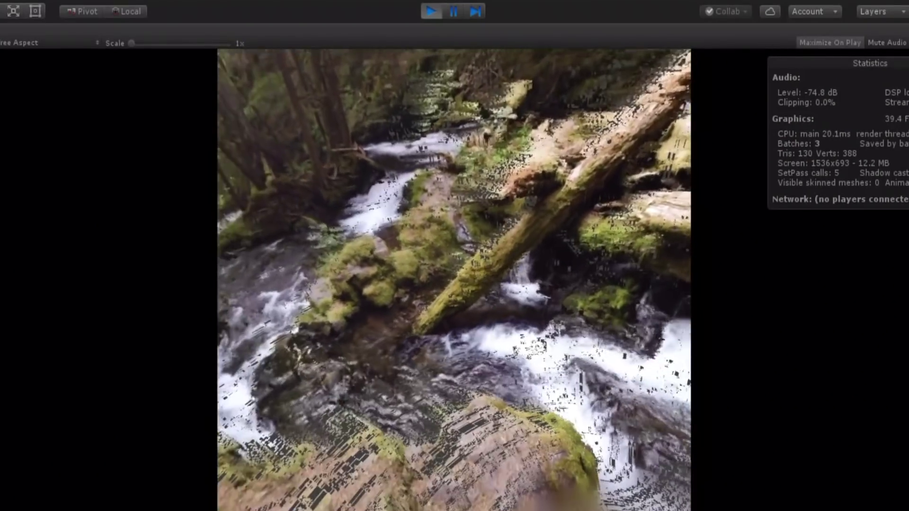
# Stop playback, change the main camera's Clear Flags from Solid Color, and play the scene
pyautogui.hotkey('ctrl', 'p')
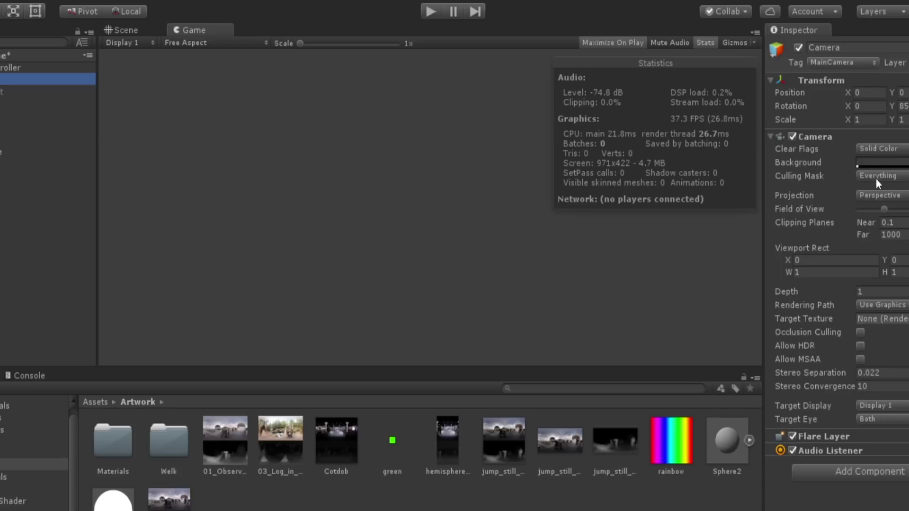
pyautogui.click(880, 148)
pyautogui.click(880, 158)
pyautogui.click(431, 10)
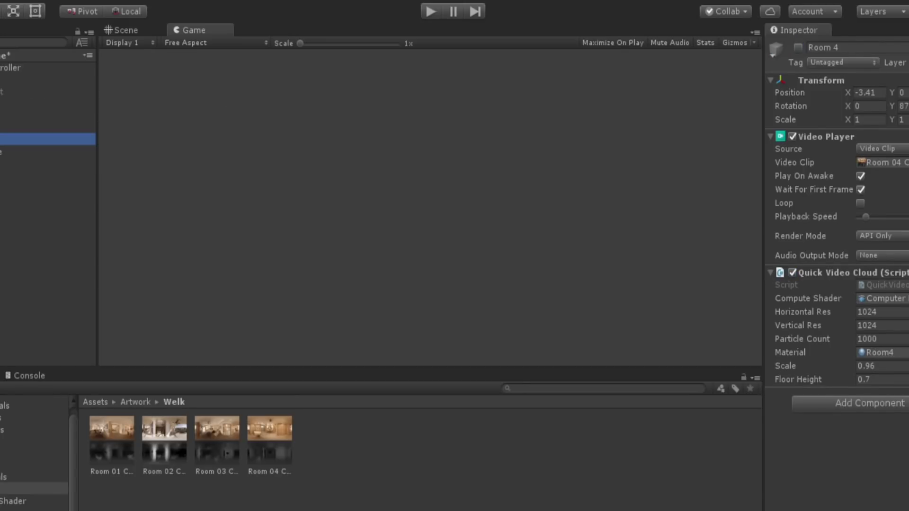
# Select the Room 1 object, play the scene, and switch to the Scene view
pyautogui.click(47, 103)
pyautogui.click(431, 11)
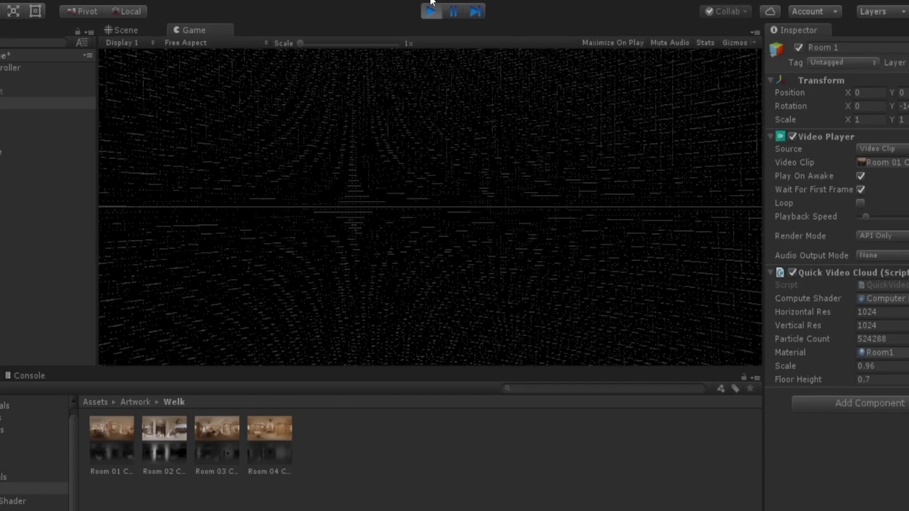
pyautogui.click(121, 30)
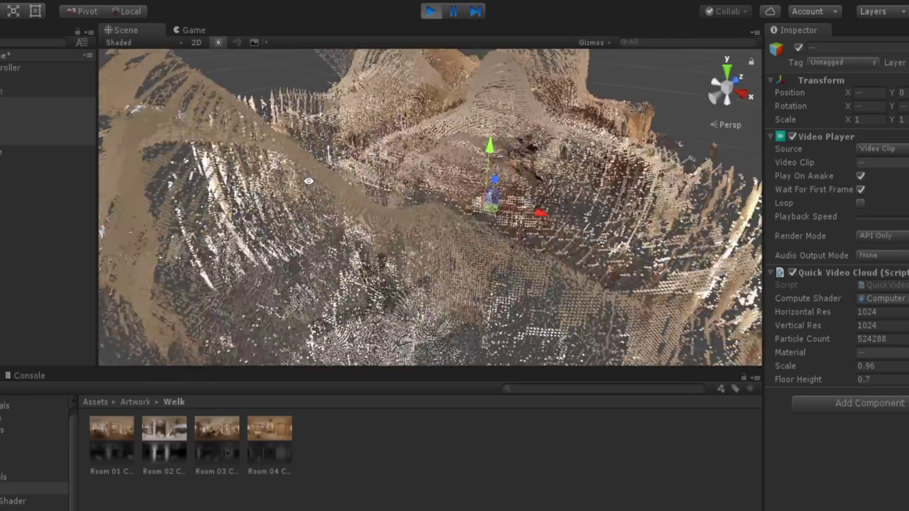
# Examine the combined point clouds of the four rooms from different angles and distances, including inside the rooms
pyautogui.keyDown('alt'); pyautogui.moveTo(378, 229); pyautogui.dragTo(71, 190); pyautogui.keyUp('alt')
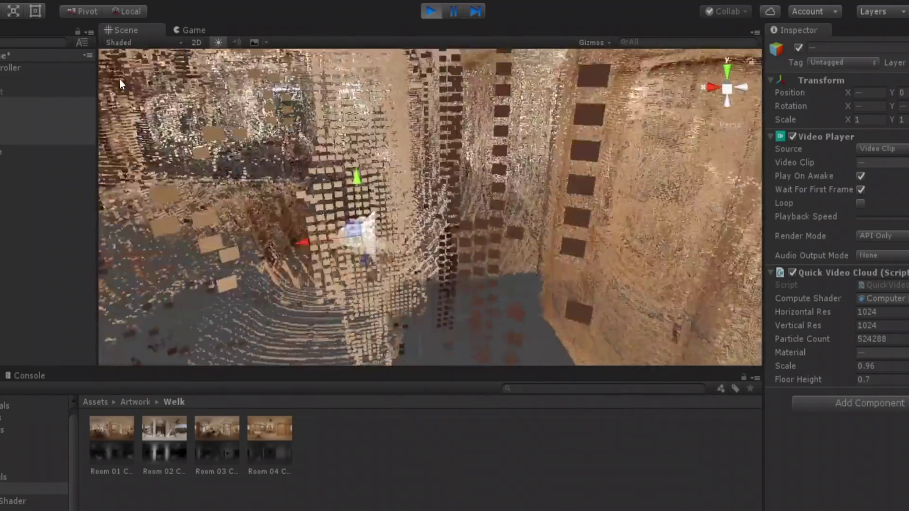
pyautogui.moveTo(119, 81); pyautogui.dragTo(194, 81, button='middle')
pyautogui.keyDown('alt'); pyautogui.moveTo(194, 81); pyautogui.dragTo(590, 187); pyautogui.keyUp('alt')
pyautogui.moveTo(590, 187); pyautogui.dragTo(382, 260, button='middle')
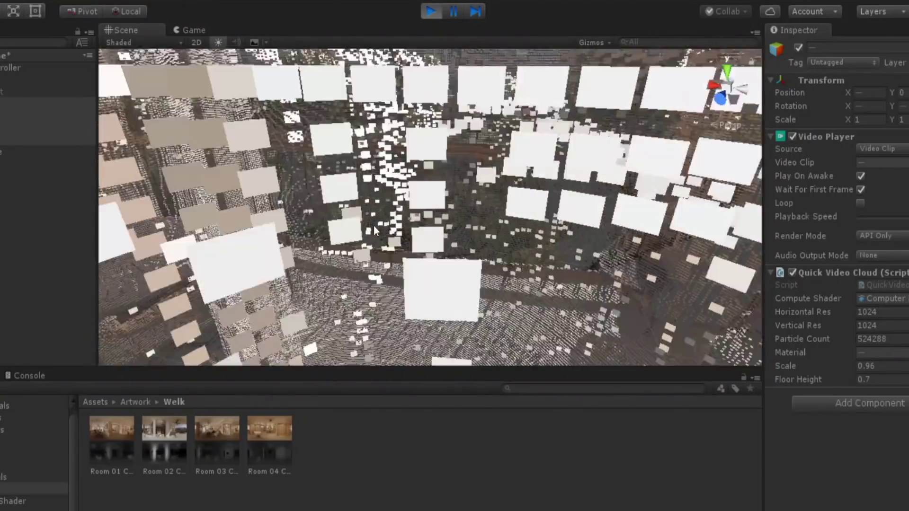
pyautogui.keyDown('alt'); pyautogui.moveTo(374, 230); pyautogui.dragTo(460, 221); pyautogui.keyUp('alt')
pyautogui.scroll(6, 493, 223)
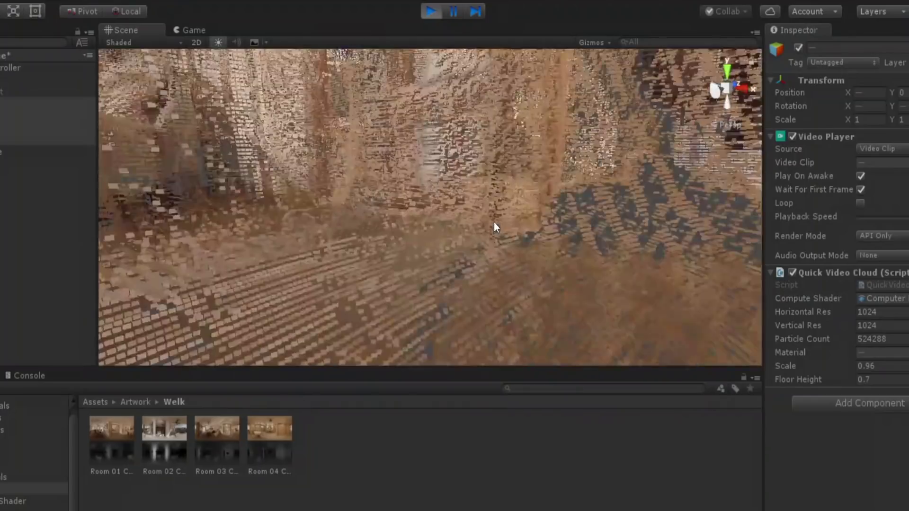
pyautogui.moveTo(494, 223); pyautogui.dragTo(587, 310, button='middle')
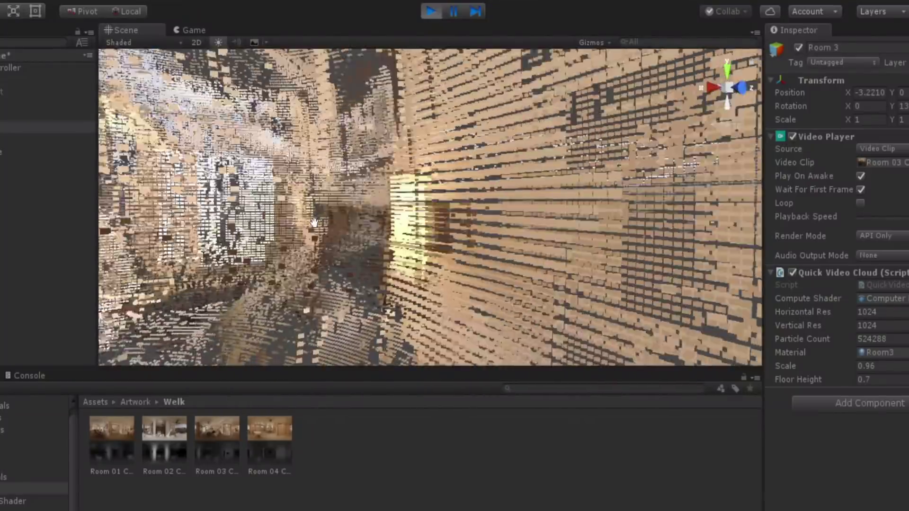
pyautogui.moveTo(314, 222); pyautogui.dragTo(508, 187, button='middle')
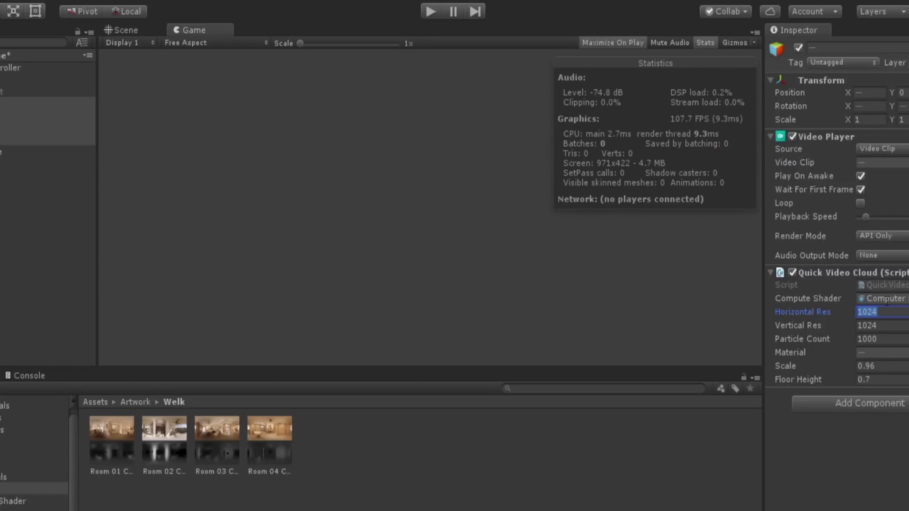
# Set the Quick Video Cloud's horizontal and vertical resolution to 4096 for all selected room objects
pyautogui.write('4096')
pyautogui.press('Tab')
pyautogui.write('40')
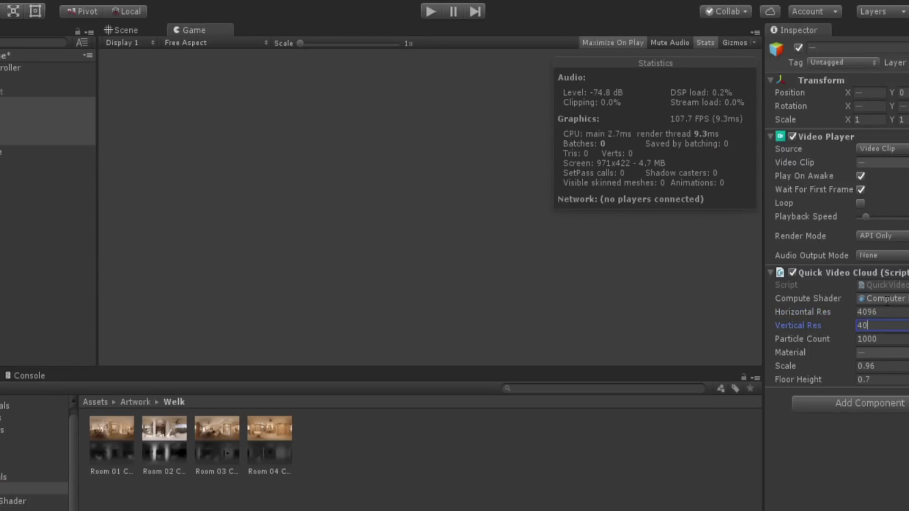
pyautogui.write('96')
# Reduce the Size property of the Room1, Room2, Room3 and Room4 materials together
pyautogui.click(286, 430)
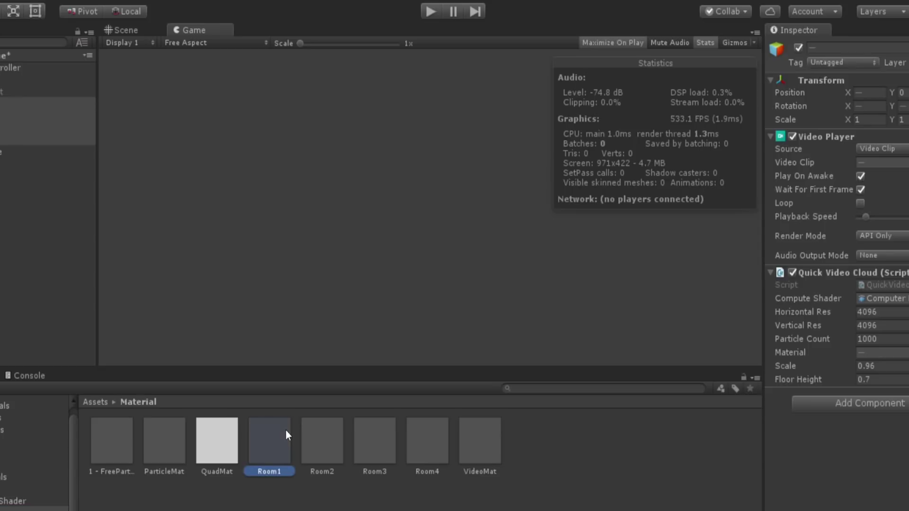
pyautogui.keyDown('shift'); pyautogui.click(430, 431); pyautogui.keyUp('shift')
pyautogui.moveTo(887, 229); pyautogui.dragTo(871, 229)
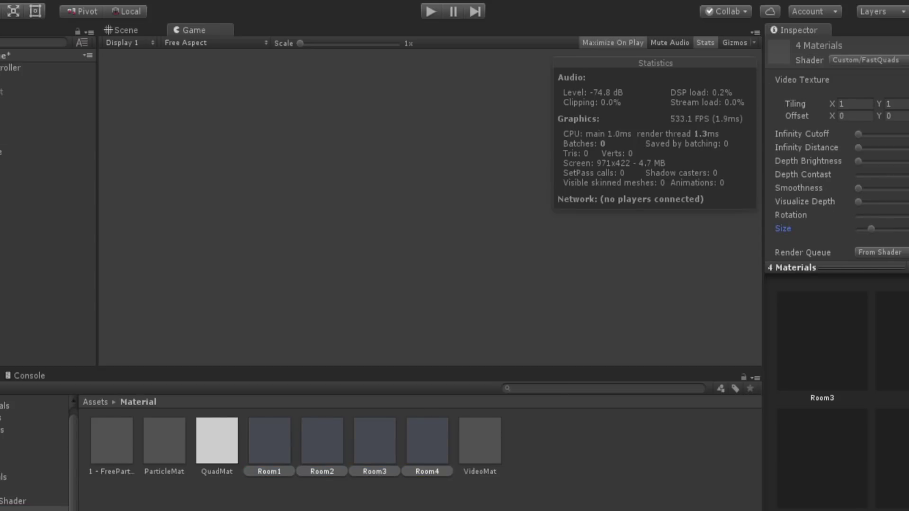